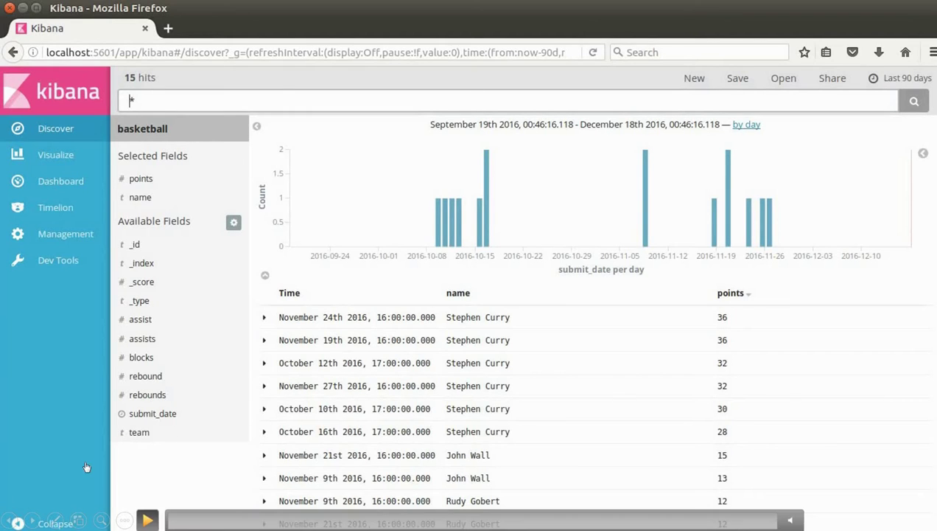
# Step: Go to Visualize and scroll the chart-type list down to Vertical bar chart
pyautogui.click(86, 467)
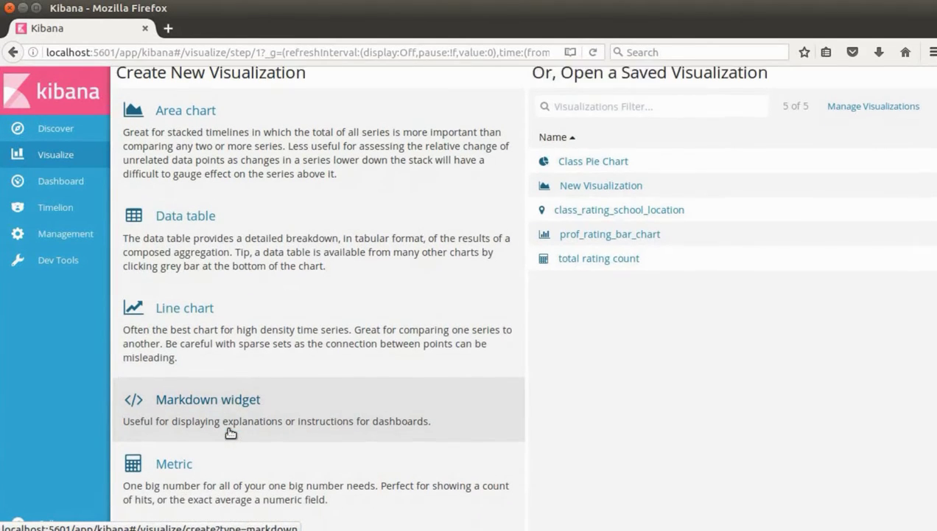
pyautogui.scroll(-3, 231, 433)
pyautogui.scroll(-1, 230, 437)
pyautogui.scroll(-3, 231, 436)
pyautogui.scroll(-2, 230, 436)
pyautogui.scroll(-1, 228, 441)
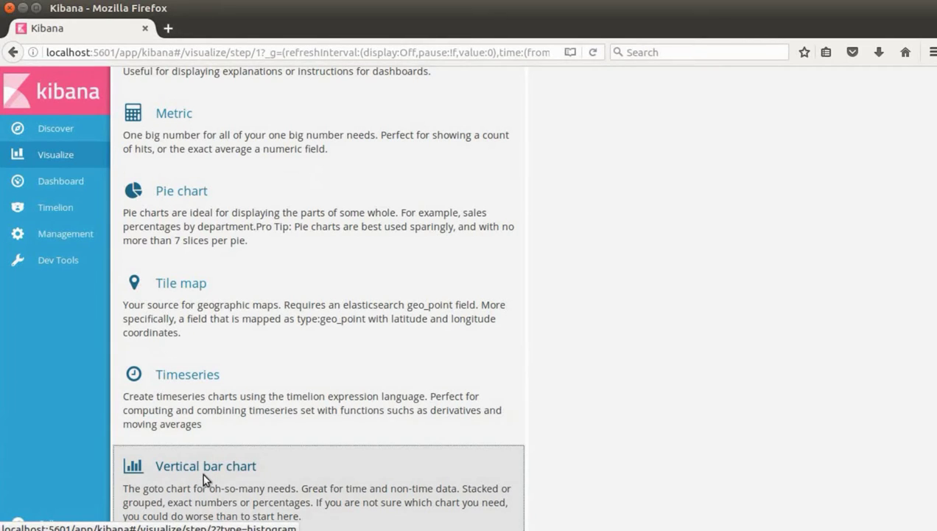
# Step: Start a vertical bar chart on the basketball index and replace the default Count metric
pyautogui.click(204, 475)
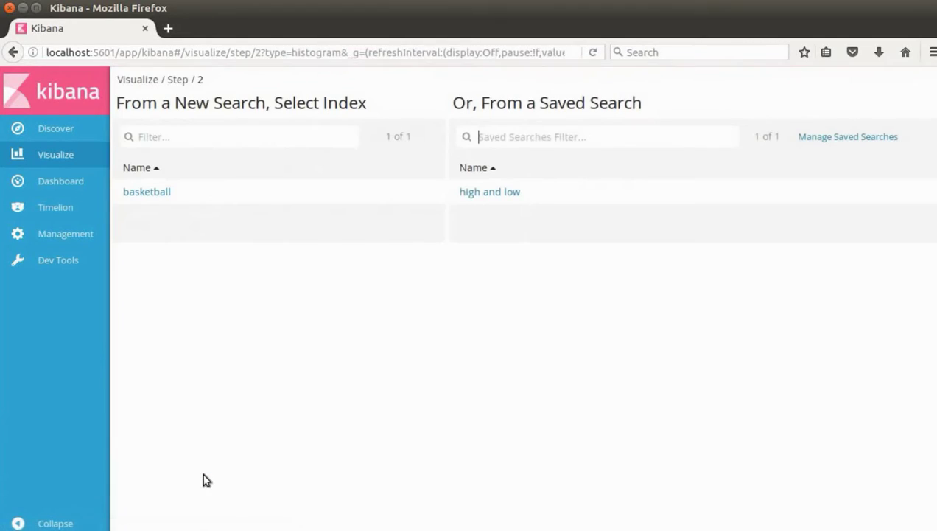
pyautogui.click(151, 193)
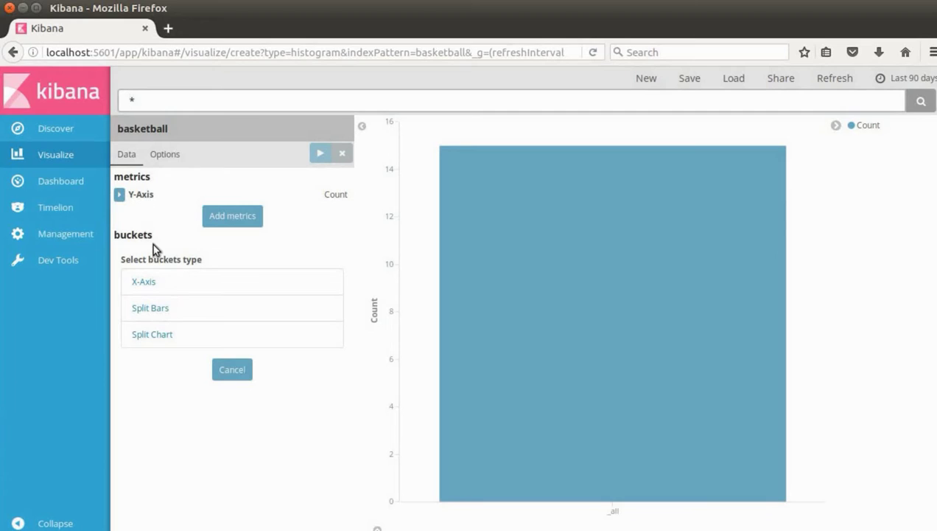
pyautogui.click(236, 221)
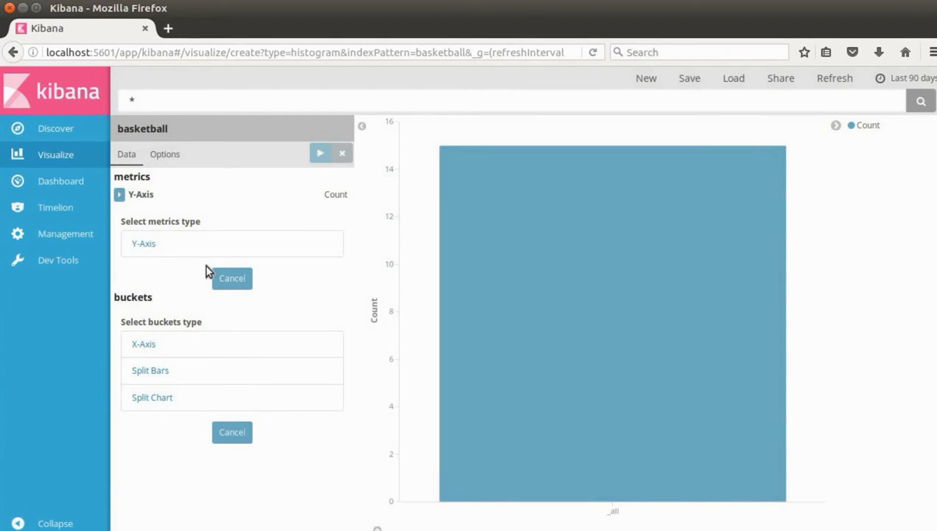
pyautogui.click(144, 247)
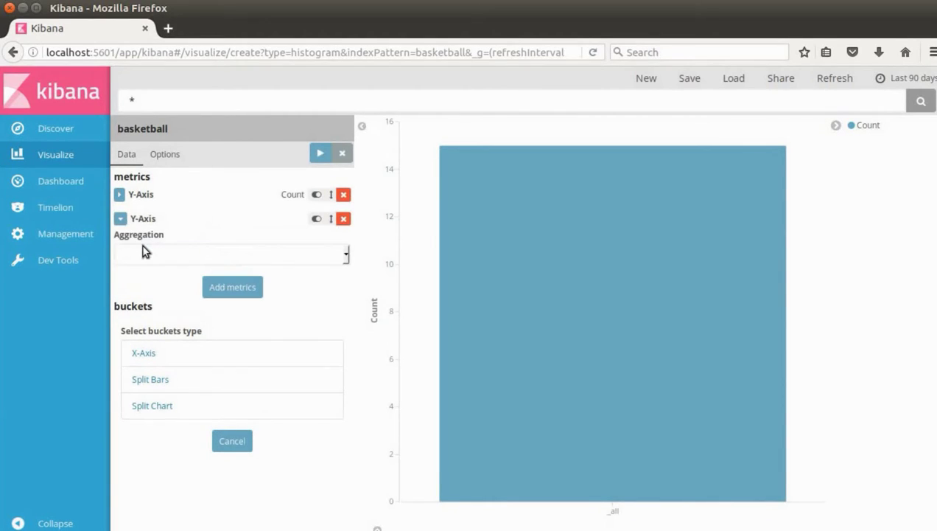
pyautogui.click(344, 196)
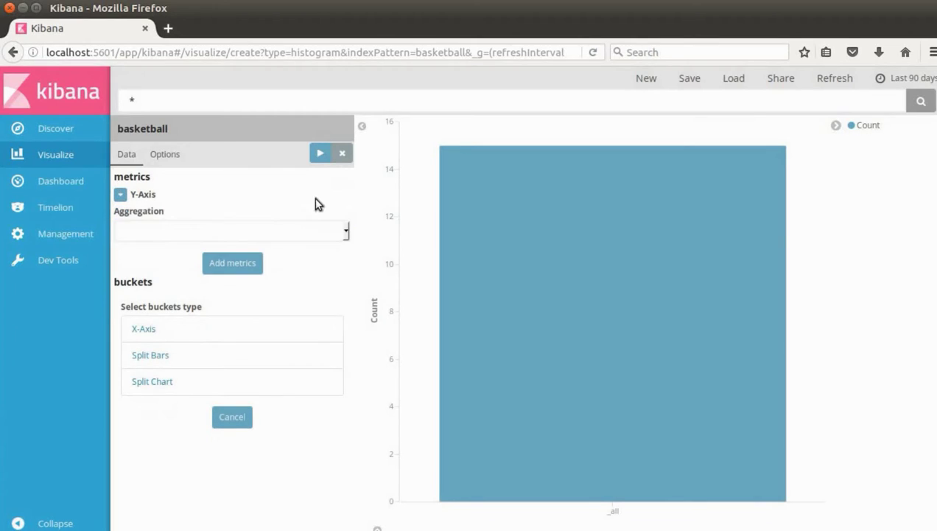
# Step: Set the Y-axis metric to Average of points with custom label 'avg'
pyautogui.click(345, 233)
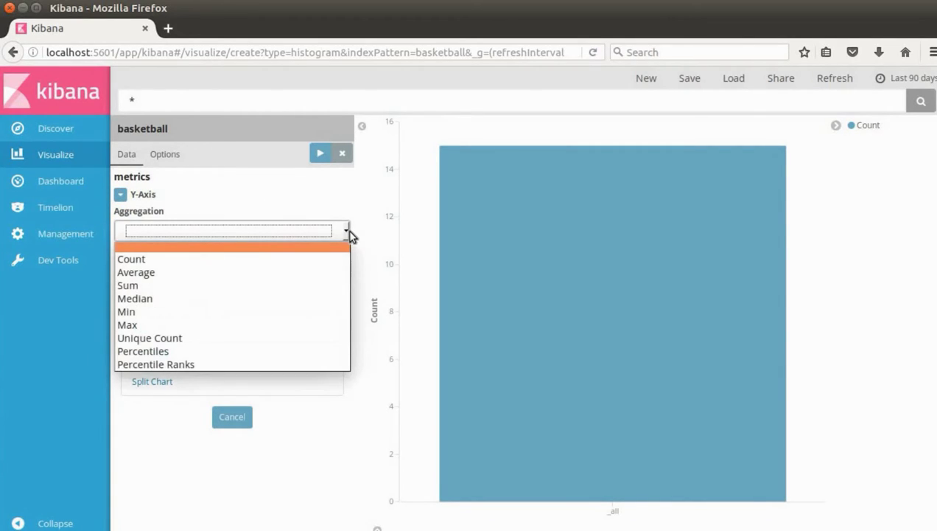
pyautogui.click(169, 273)
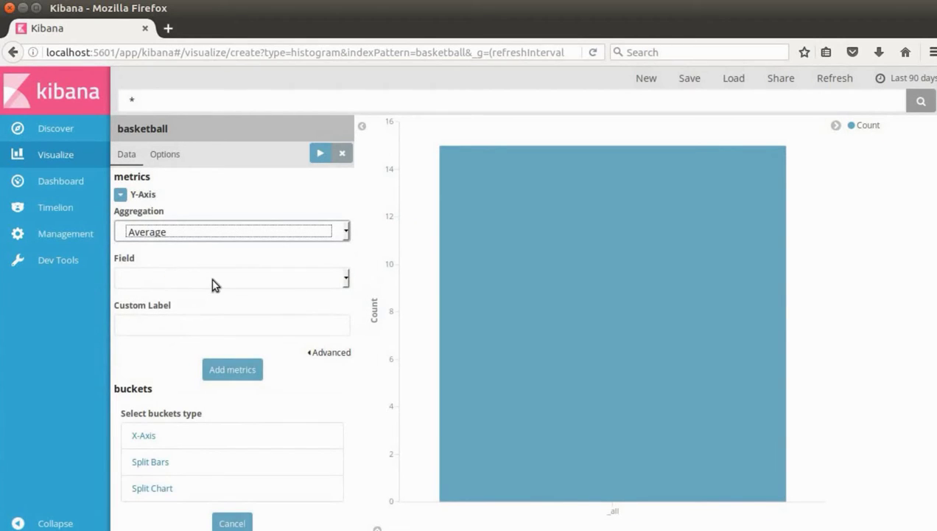
pyautogui.click(213, 285)
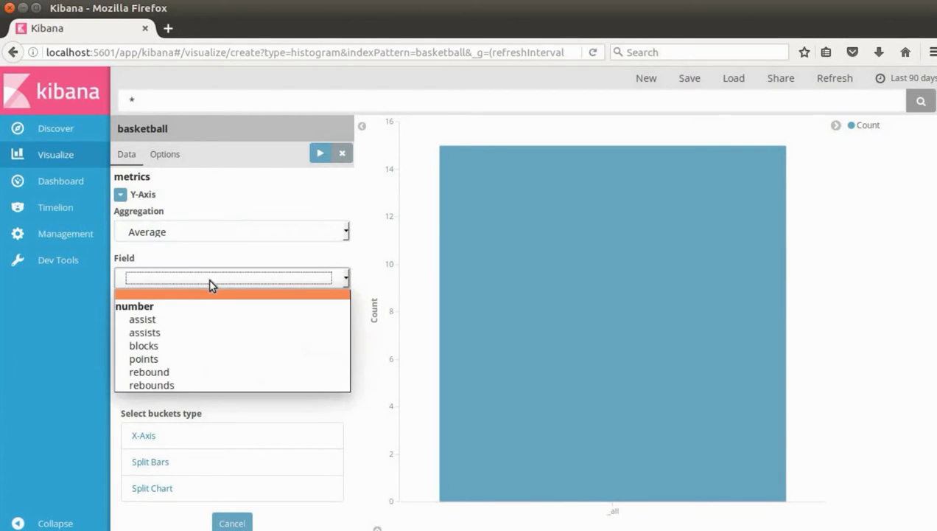
pyautogui.click(152, 360)
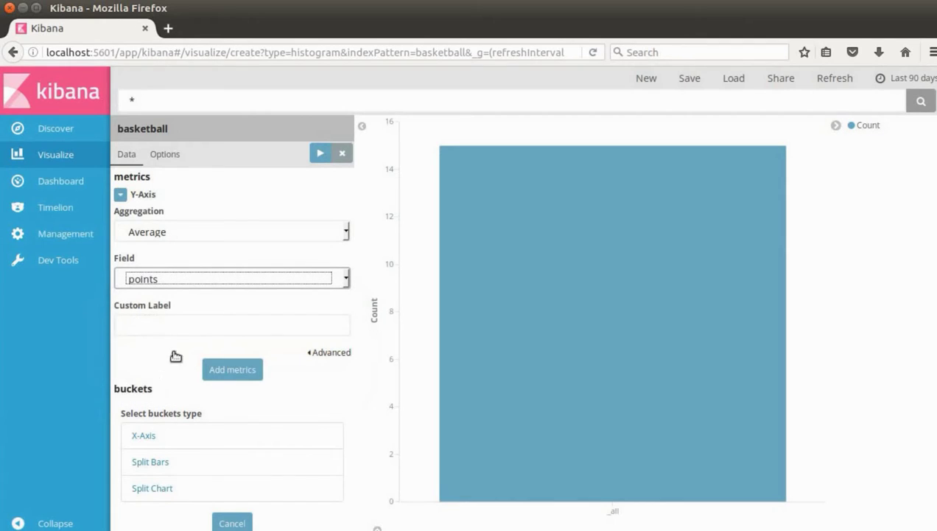
pyautogui.click(233, 326)
pyautogui.write('avg')
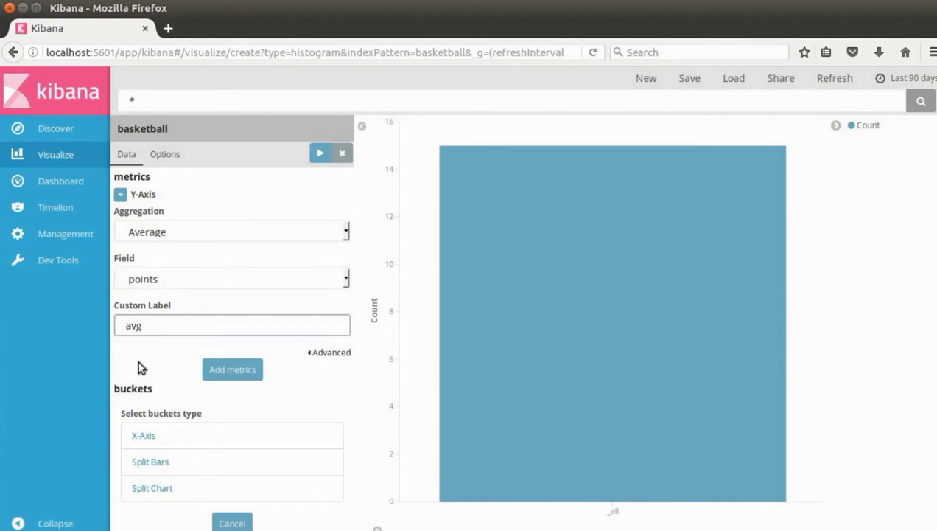
# Step: Add an X-axis Terms bucket on name.keyword, ordered by avg, and apply it
pyautogui.press('Tab')
pyautogui.press('Tab')
pyautogui.press('Return')
pyautogui.scroll(-1, 141, 366)
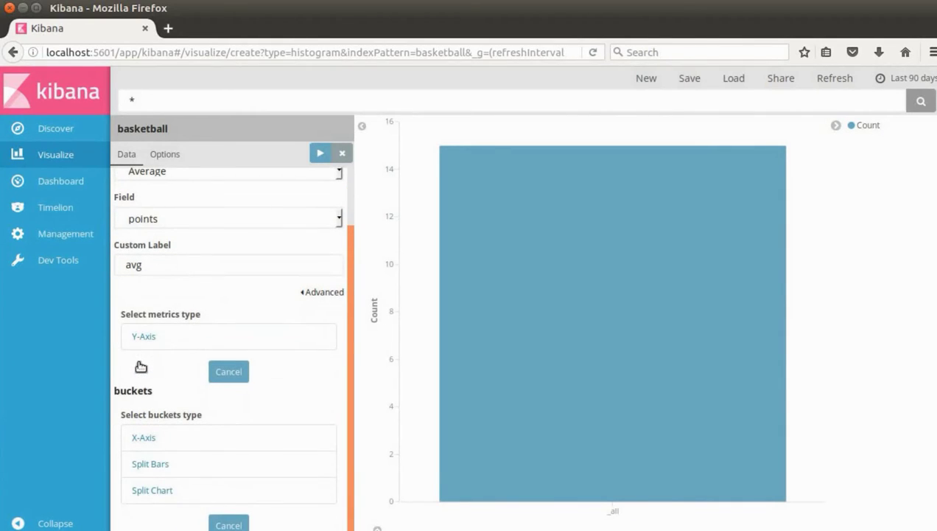
pyautogui.click(152, 438)
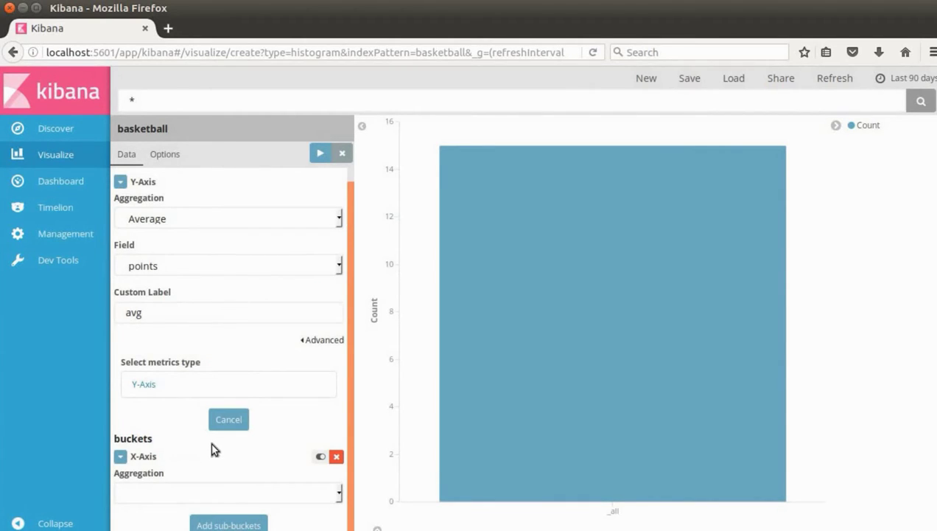
pyautogui.click(277, 498)
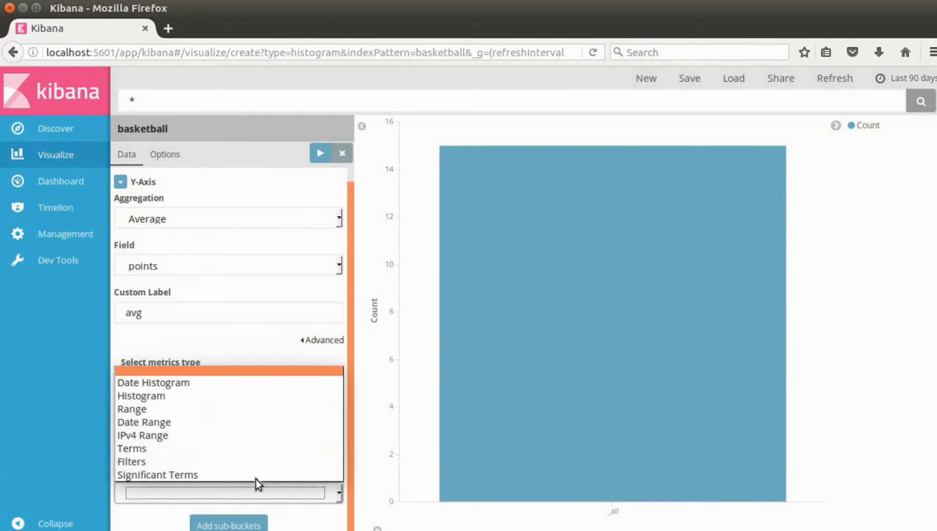
pyautogui.click(219, 445)
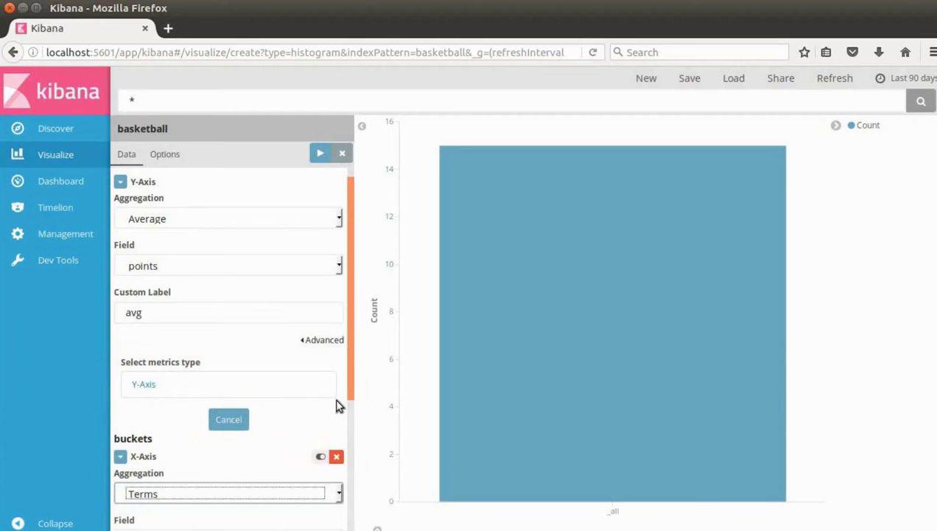
pyautogui.scroll(-4, 337, 405)
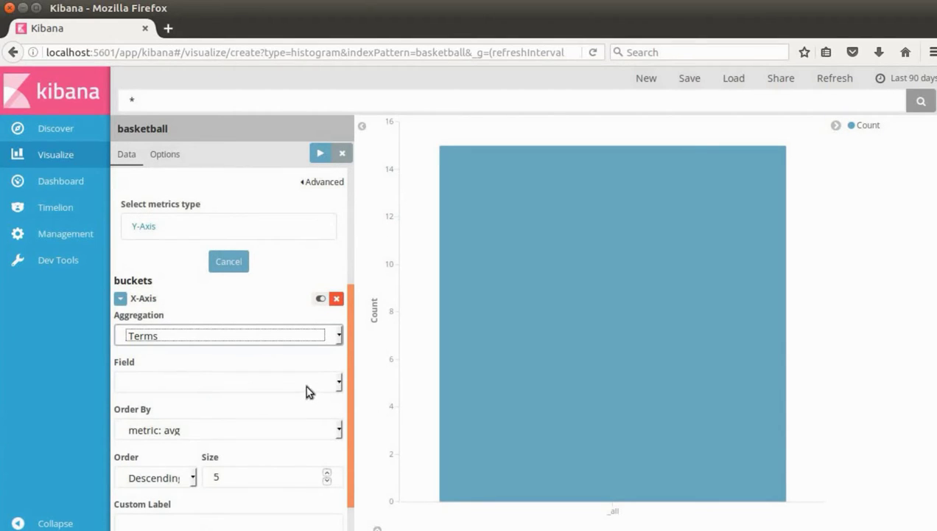
pyautogui.click(305, 385)
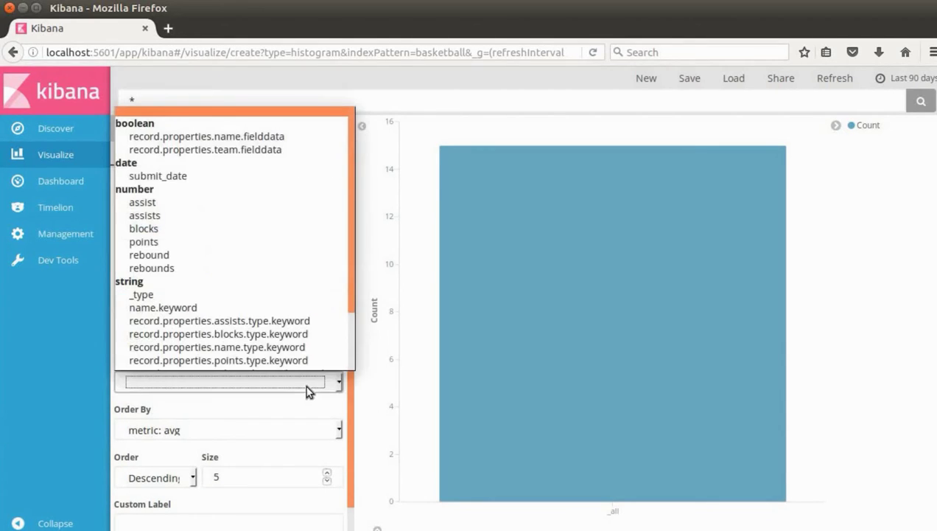
pyautogui.click(263, 308)
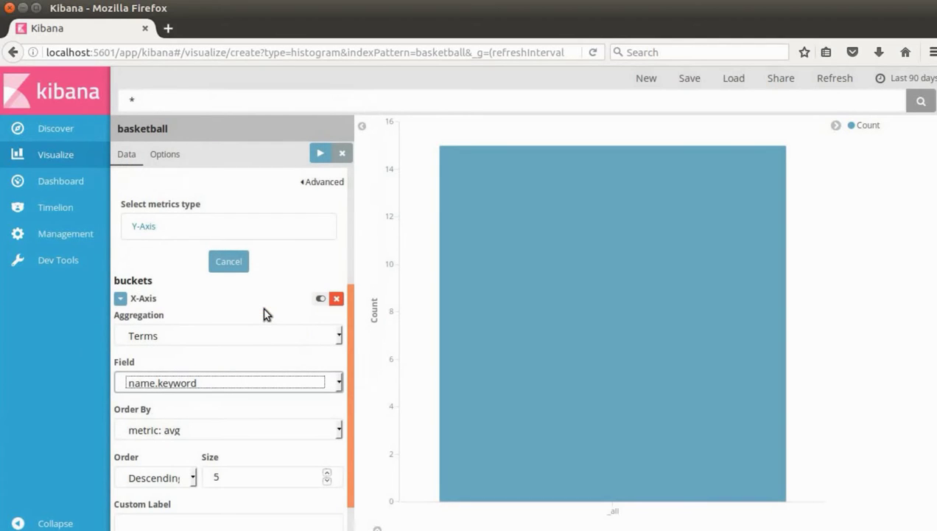
pyautogui.scroll(-1, 285, 441)
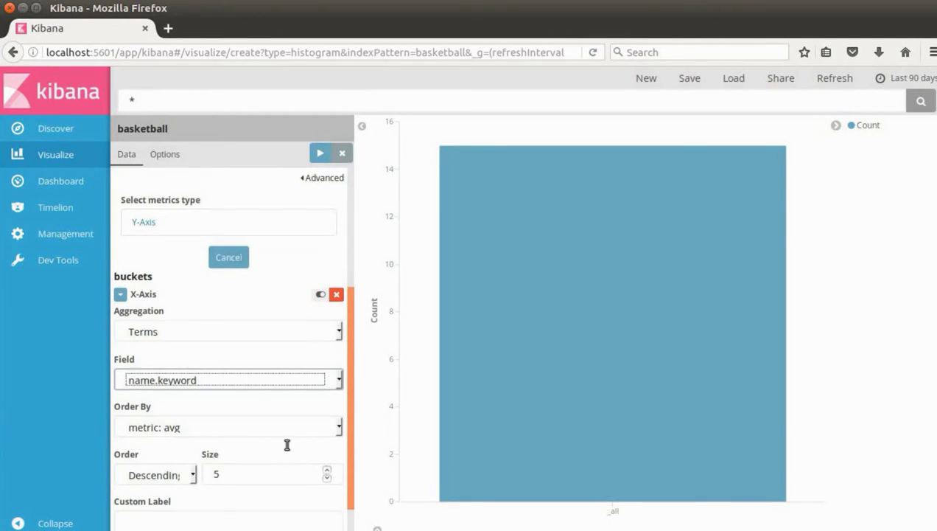
pyautogui.click(322, 157)
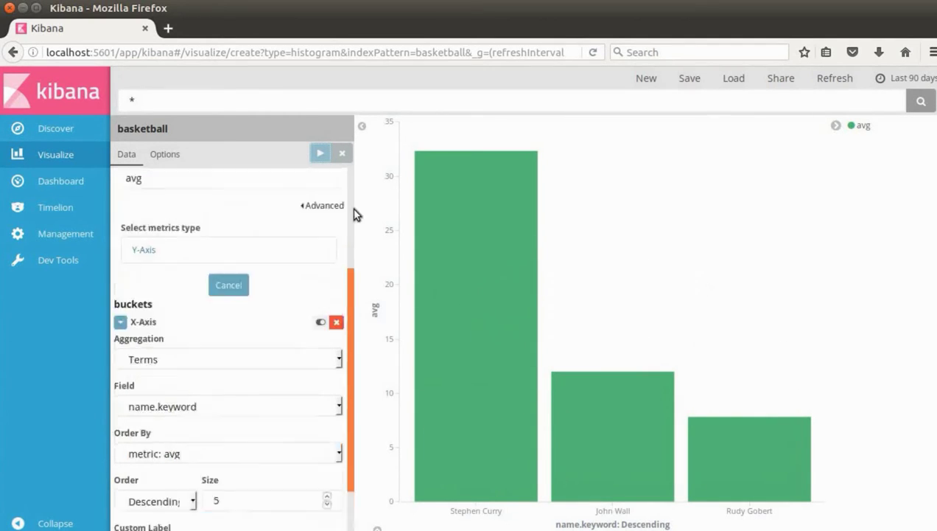
# Step: Switch the Y-axis average field from points to blocks and redraw the chart
pyautogui.moveTo(351, 366); pyautogui.dragTo(347, 255)
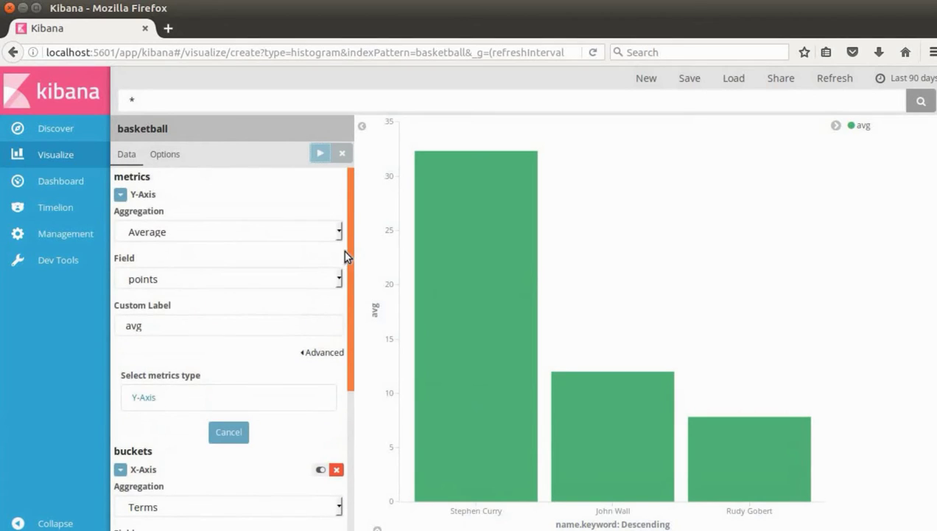
pyautogui.click(300, 284)
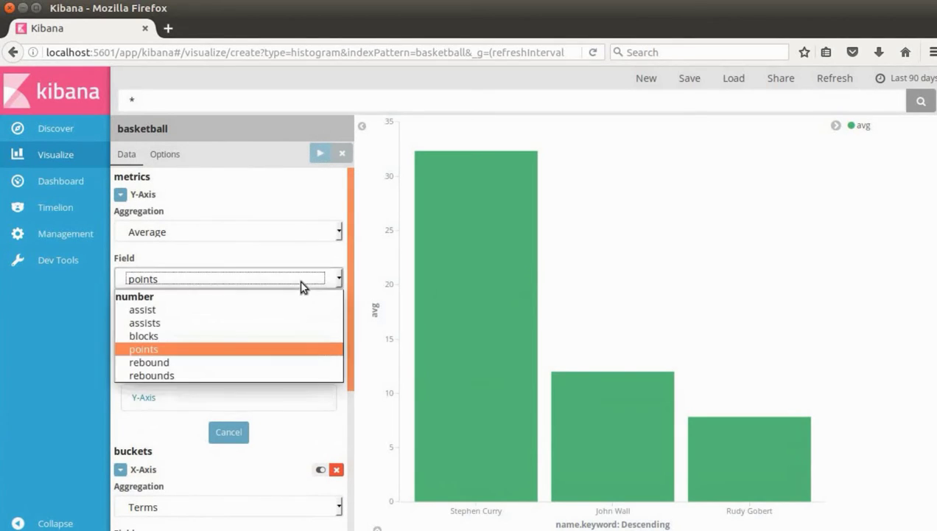
pyautogui.click(229, 336)
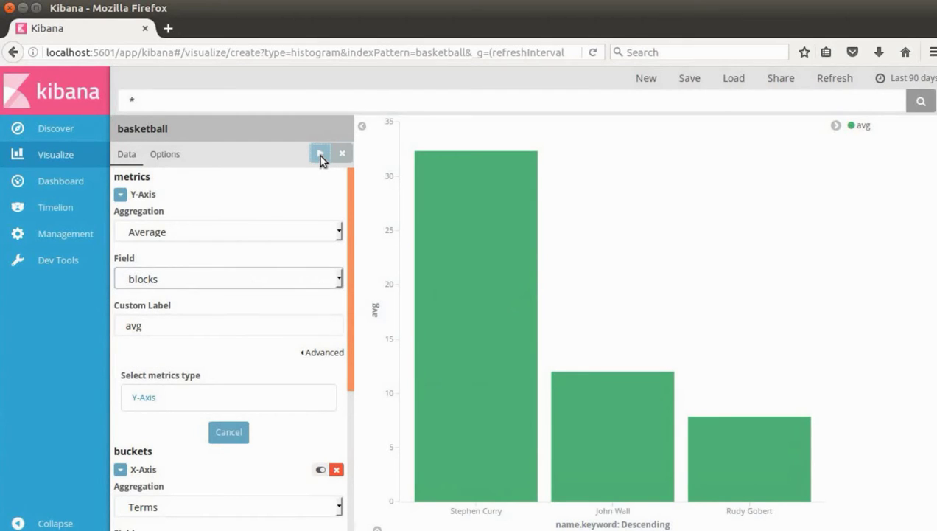
pyautogui.click(320, 156)
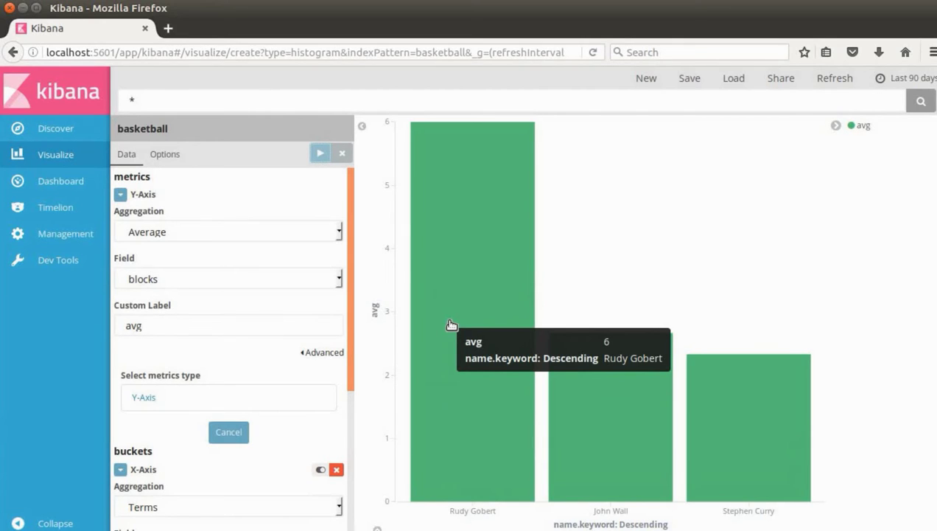
# Step: Switch the Y-axis average field to assists and redraw the chart
pyautogui.click(339, 281)
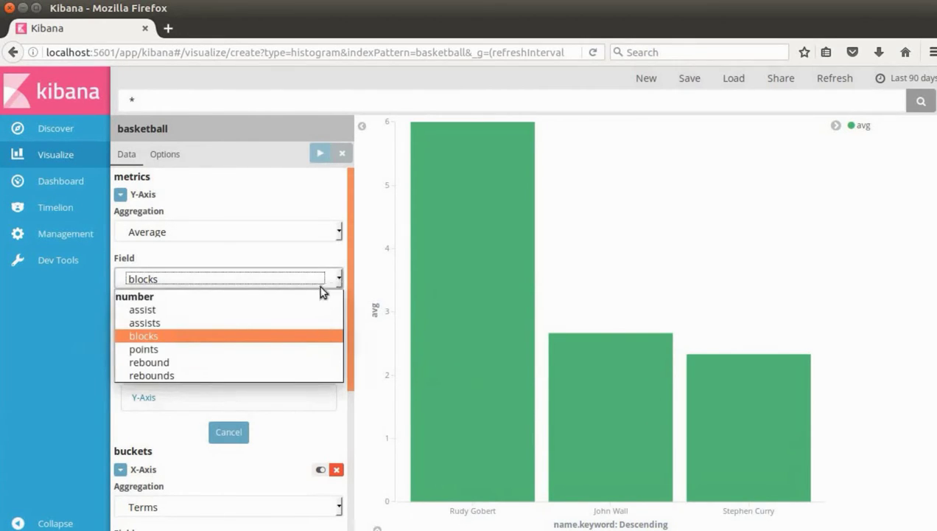
pyautogui.click(229, 322)
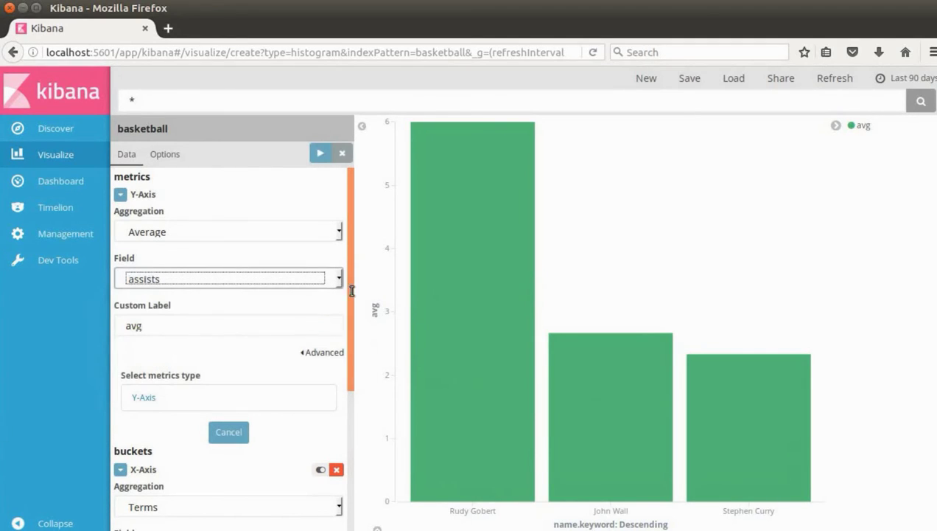
pyautogui.click(321, 153)
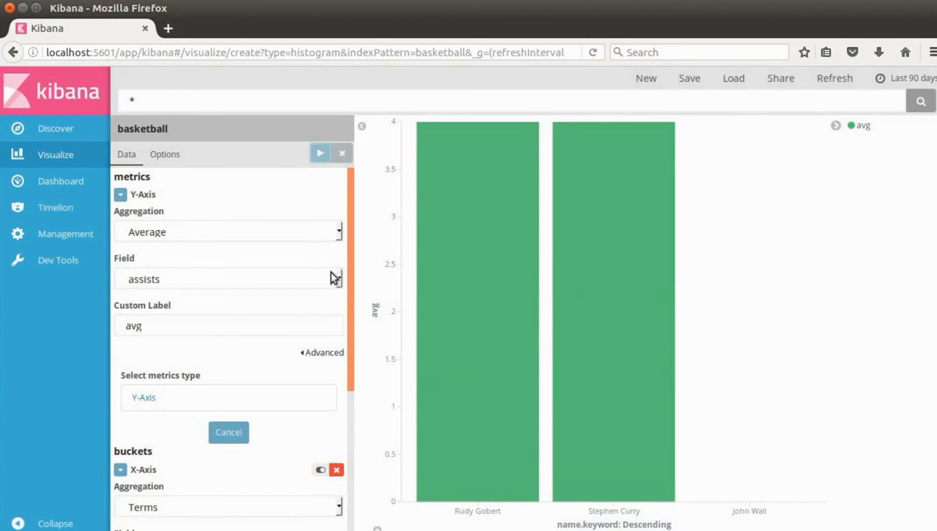
# Step: Create a new pie chart visualization on the basketball index
pyautogui.click(265, 283)
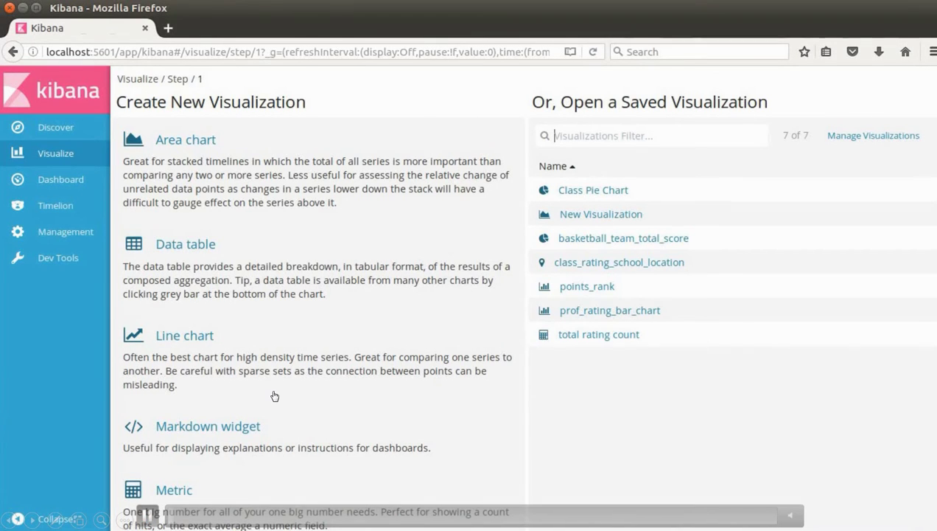
pyautogui.scroll(-5, 274, 396)
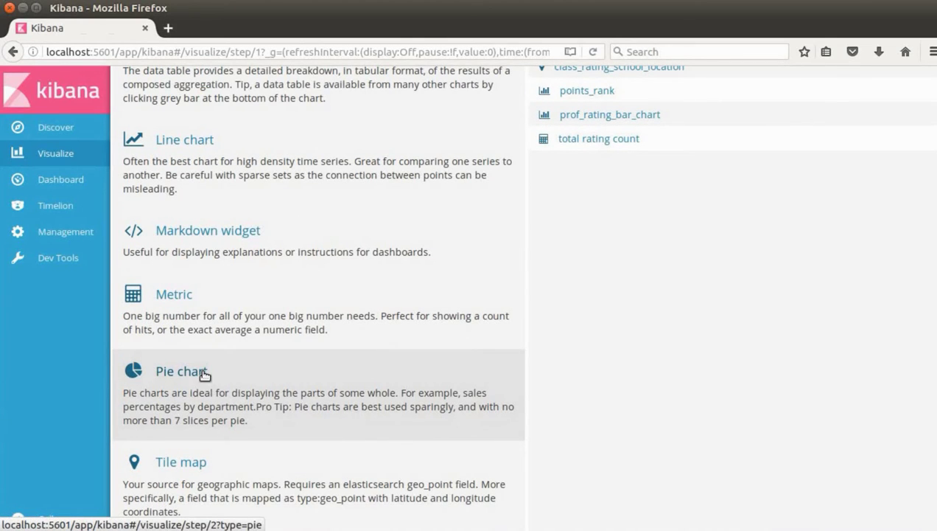
pyautogui.click(203, 371)
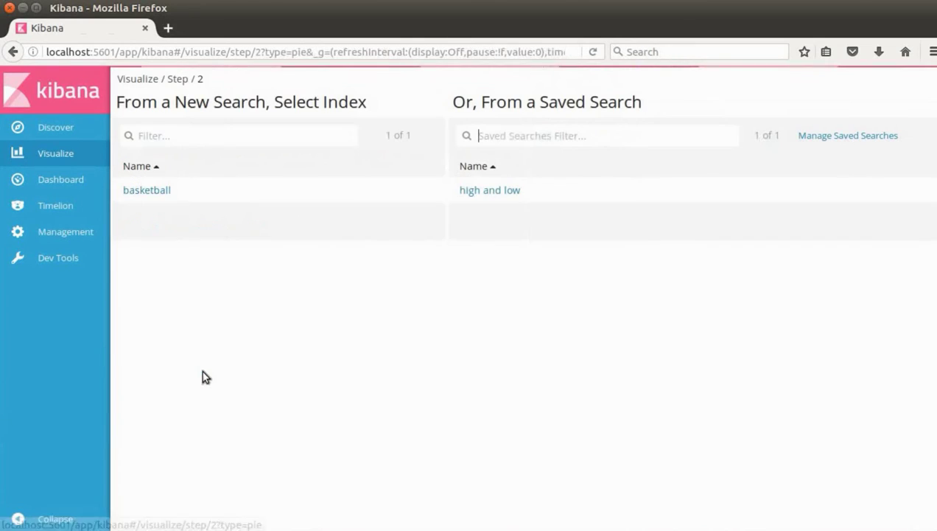
pyautogui.click(162, 187)
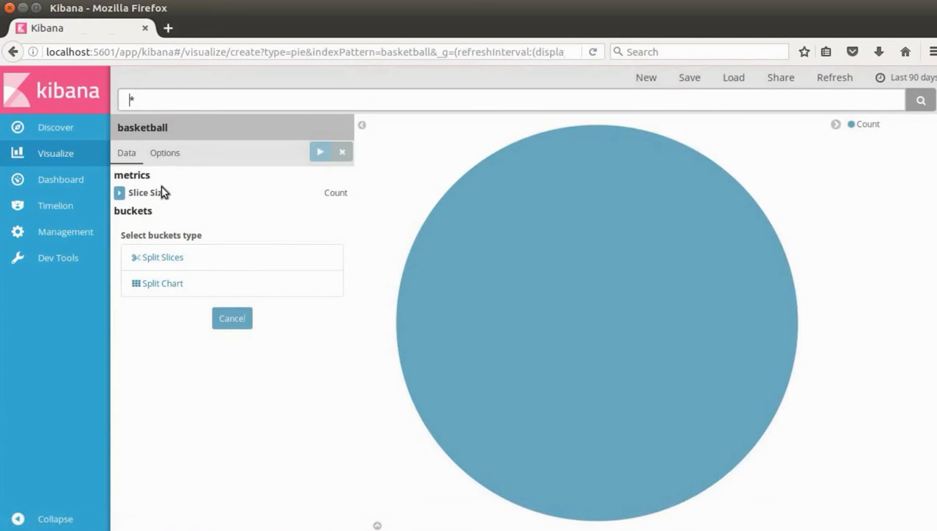
# Step: Set the pie's slice size to Sum of points
pyautogui.click(120, 193)
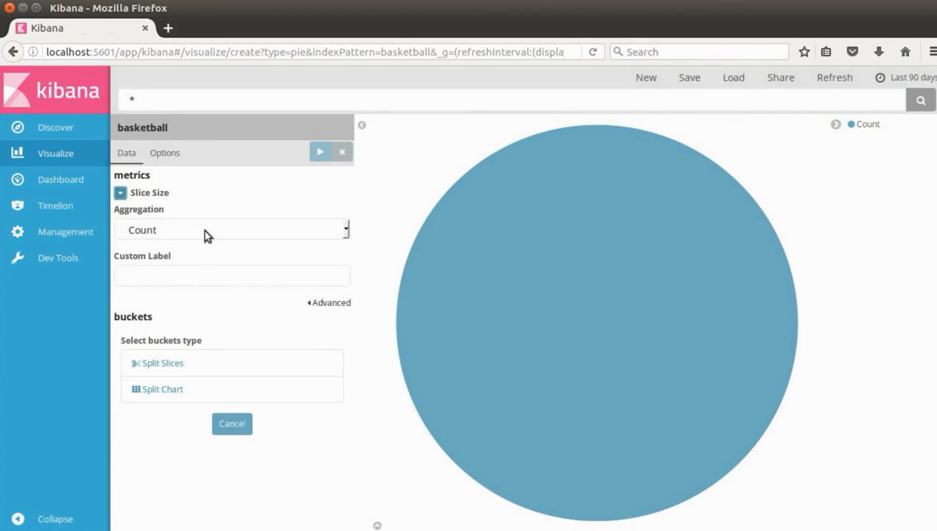
pyautogui.click(204, 229)
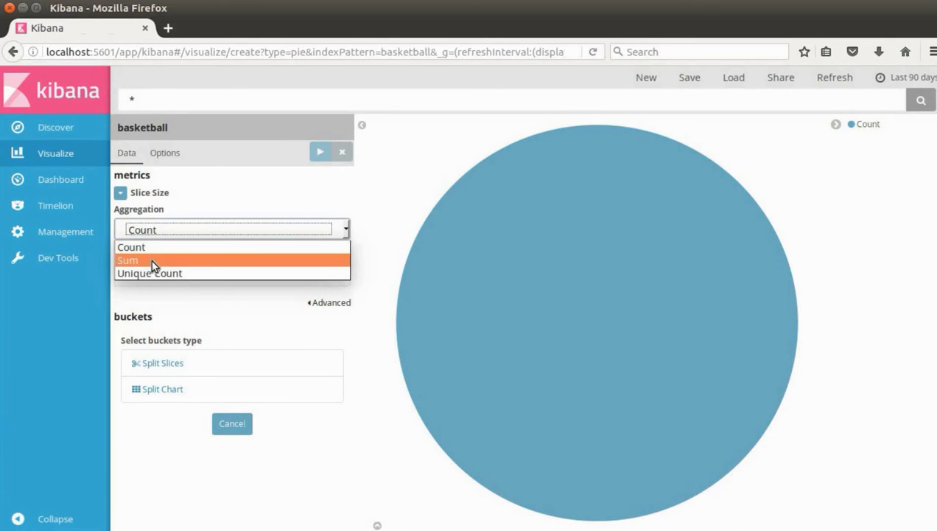
pyautogui.click(151, 259)
pyautogui.click(256, 285)
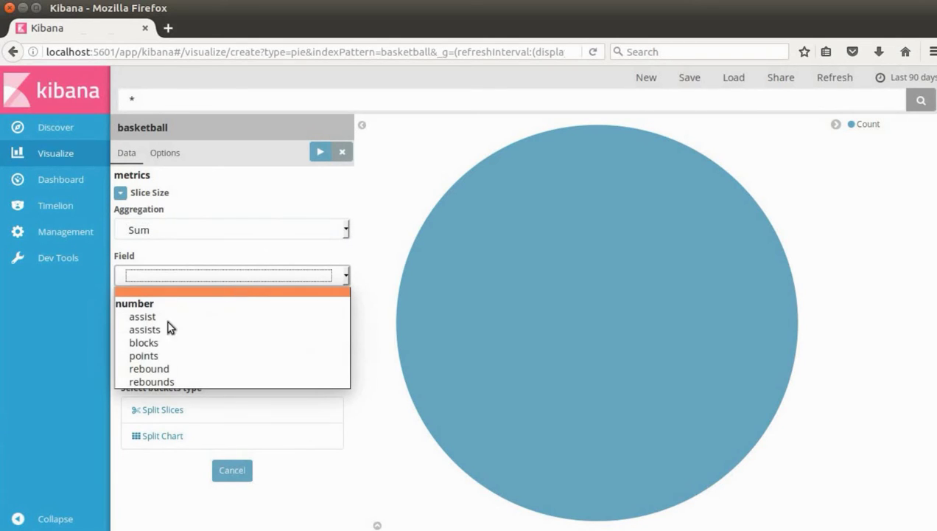
pyautogui.click(165, 355)
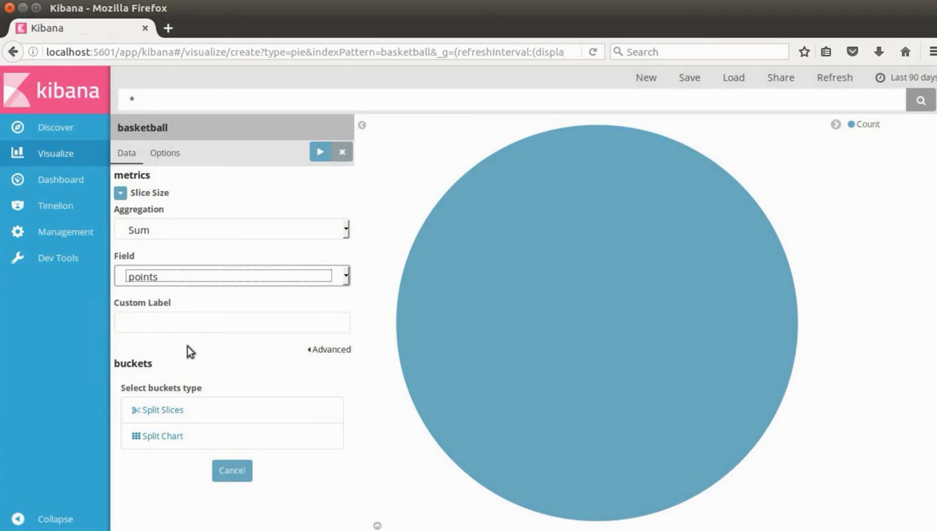
# Step: Add a Split Slices bucket using Terms on team.keyword
pyautogui.click(168, 409)
pyautogui.click(243, 418)
pyautogui.click(210, 509)
pyautogui.click(275, 466)
pyautogui.scroll(-1, 269, 415)
pyautogui.scroll(-1, 270, 416)
pyautogui.click(183, 446)
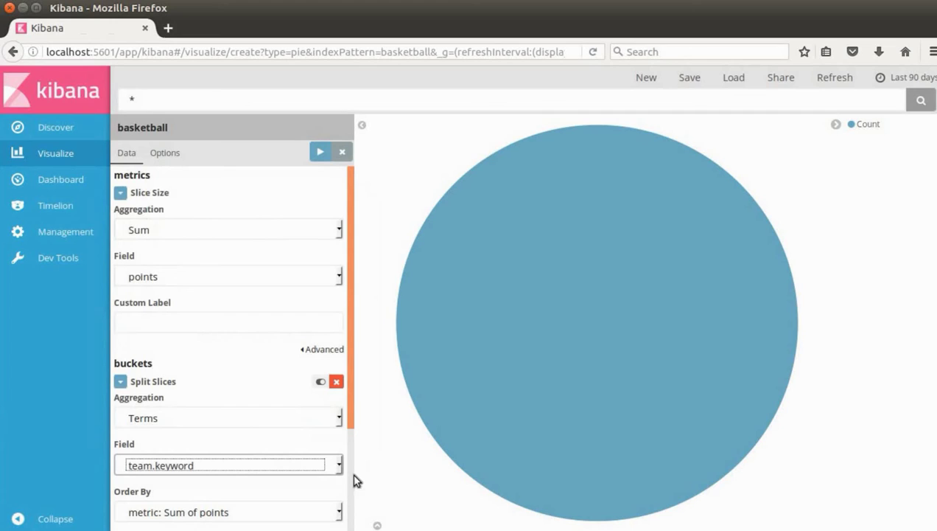
# Step: Apply the settings to render the pie as three team slices by total points
pyautogui.click(322, 151)
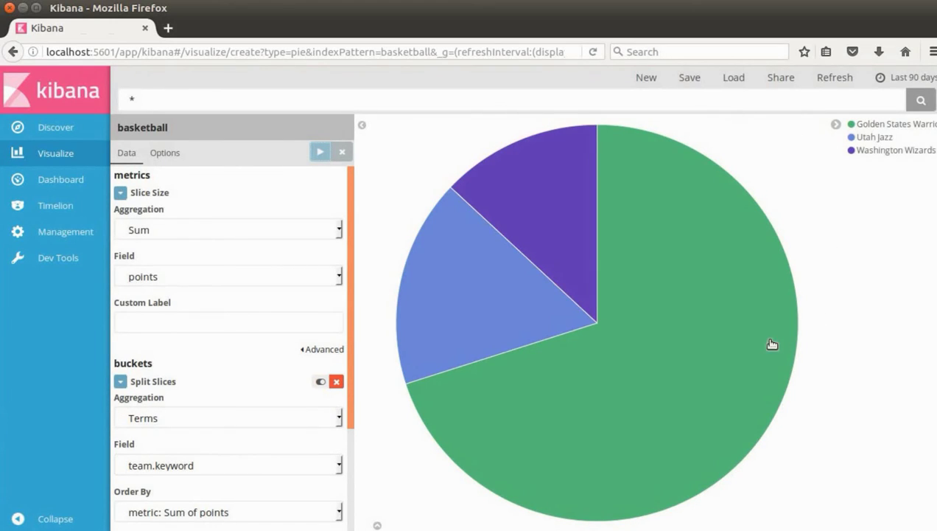